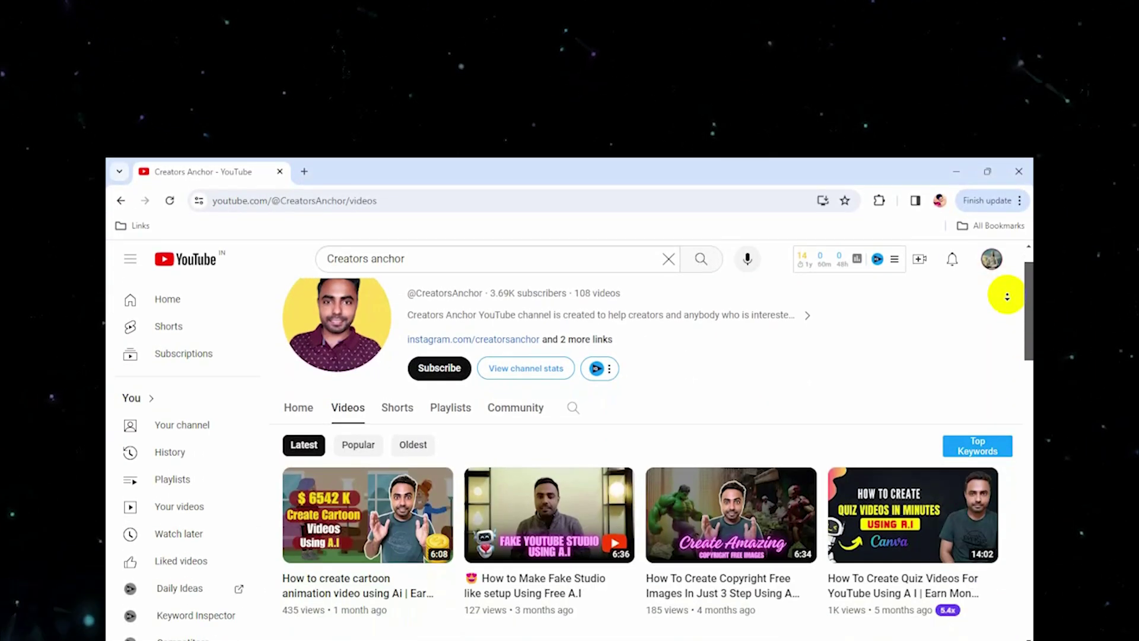
scroll(1006, 297, down, 2)
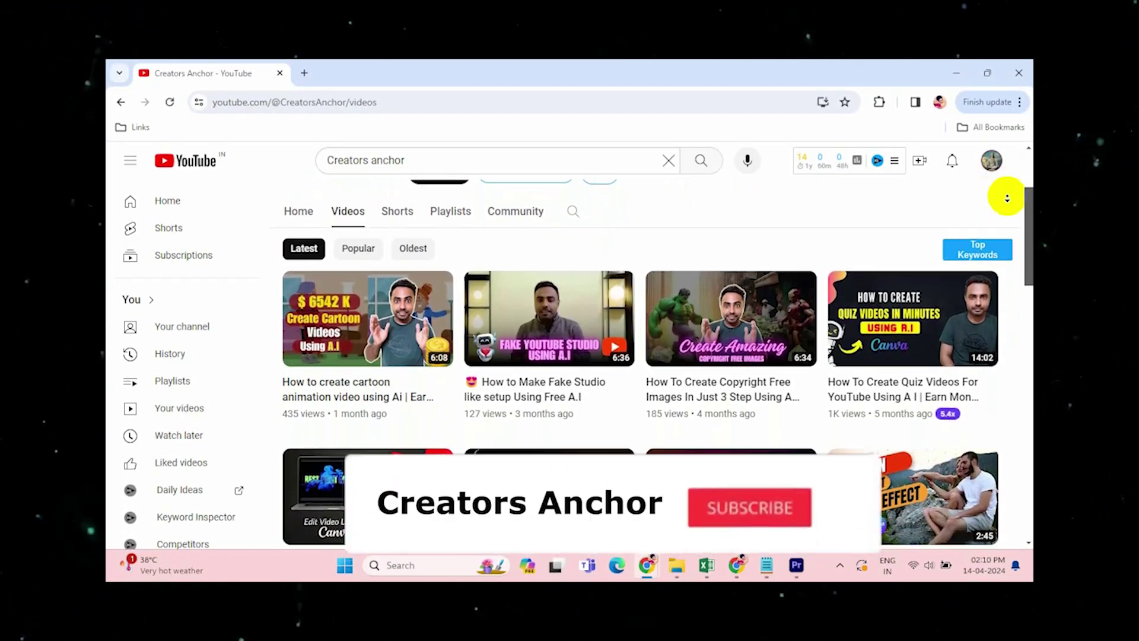
scroll(1007, 197, down, 2)
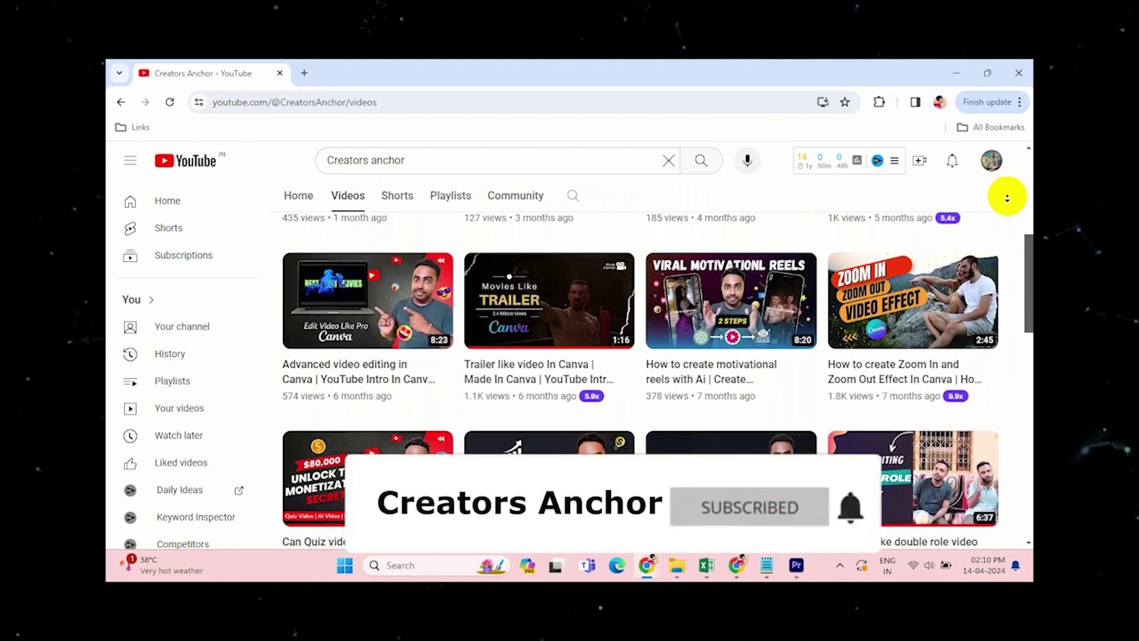
scroll(1007, 197, down, 2)
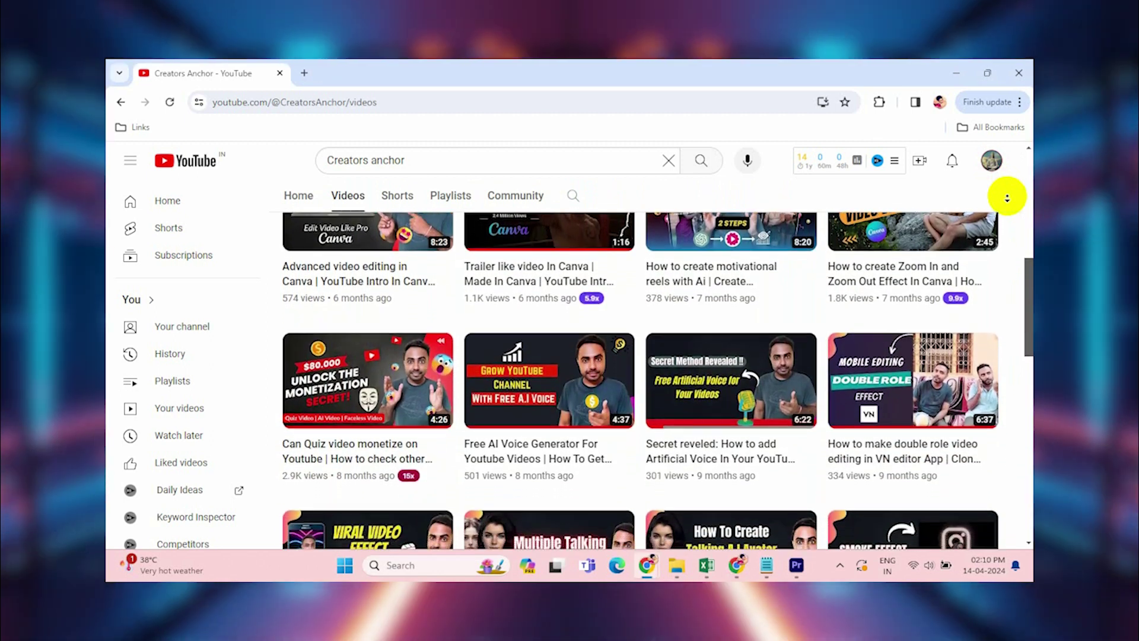
scroll(1006, 198, down, 2)
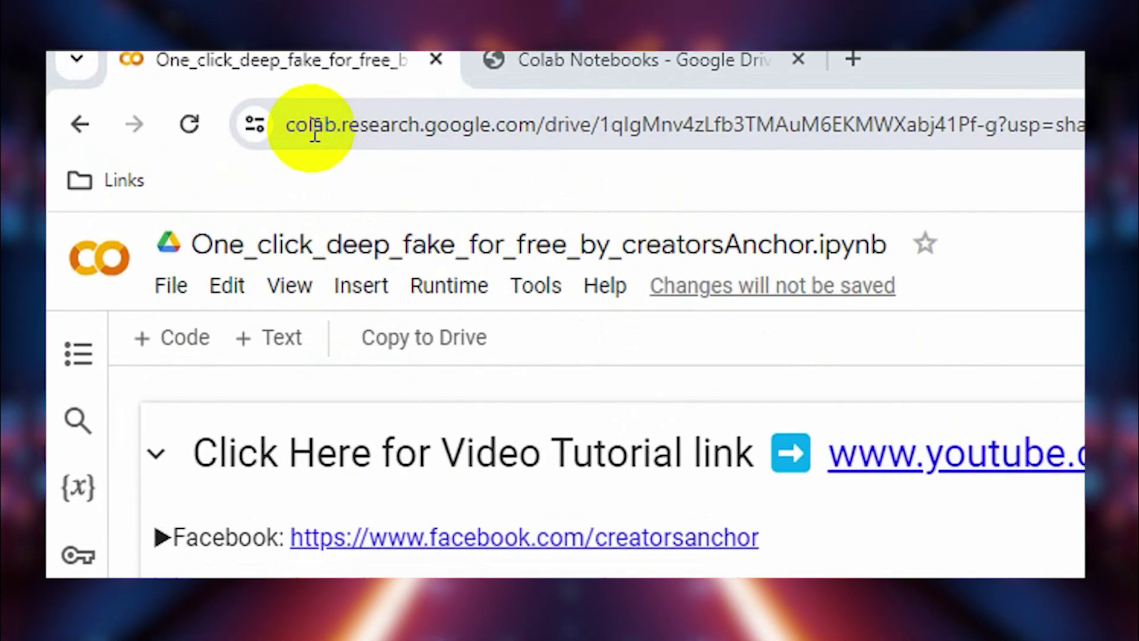
Connect to a T4 GPU runtime and run the roop installation cell past the authorship warning.
drag(307, 127, 900, 143)
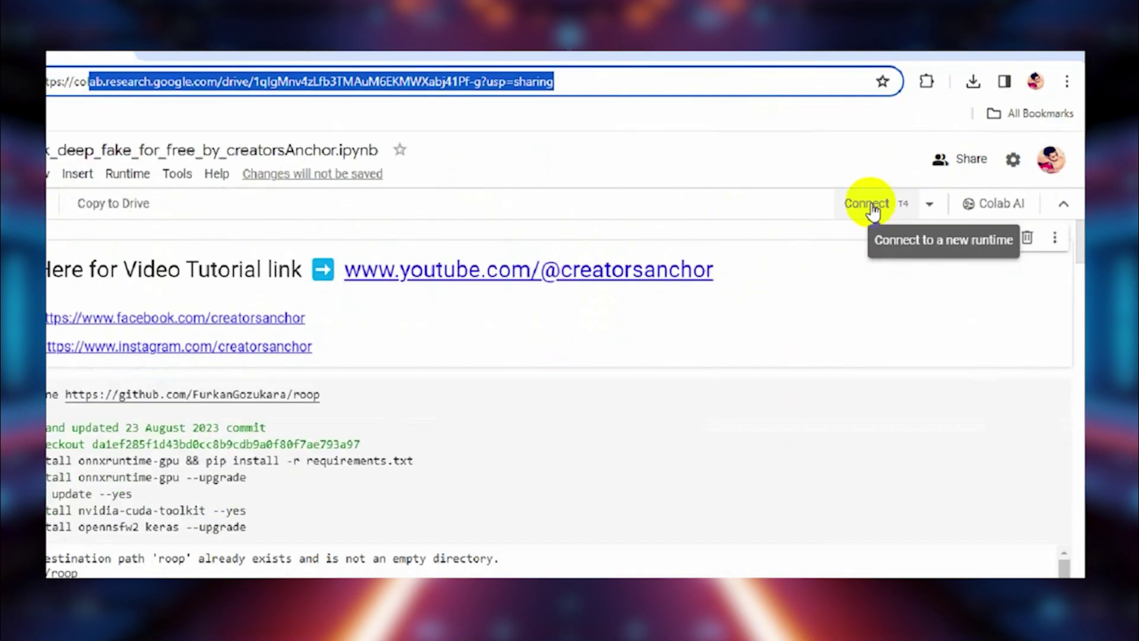
click(898, 183)
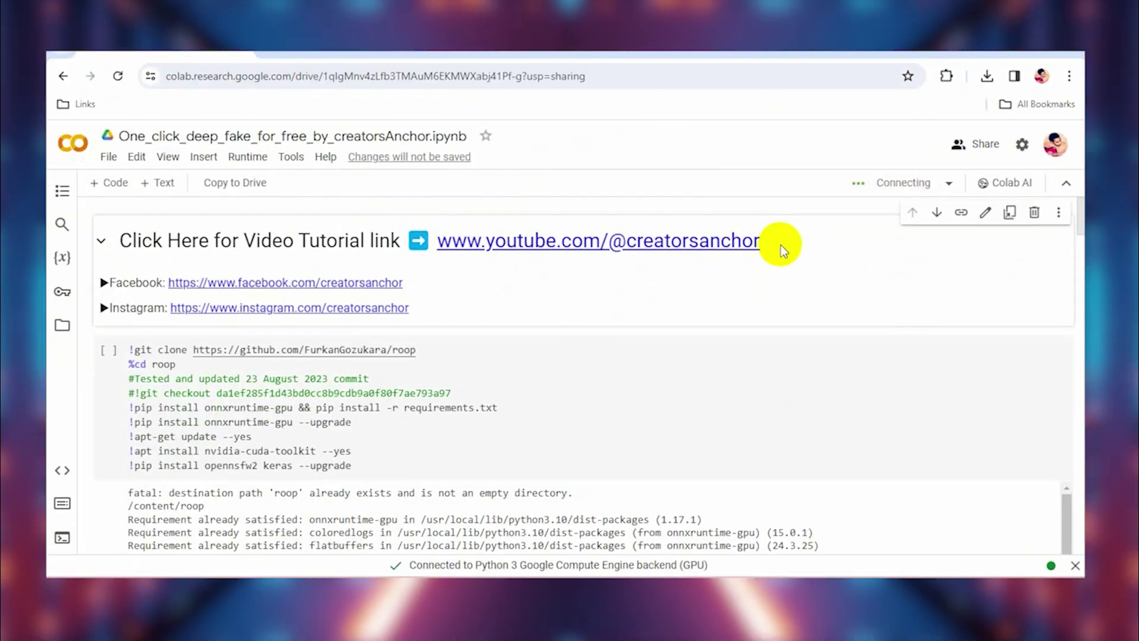
mouse_move(278, 329)
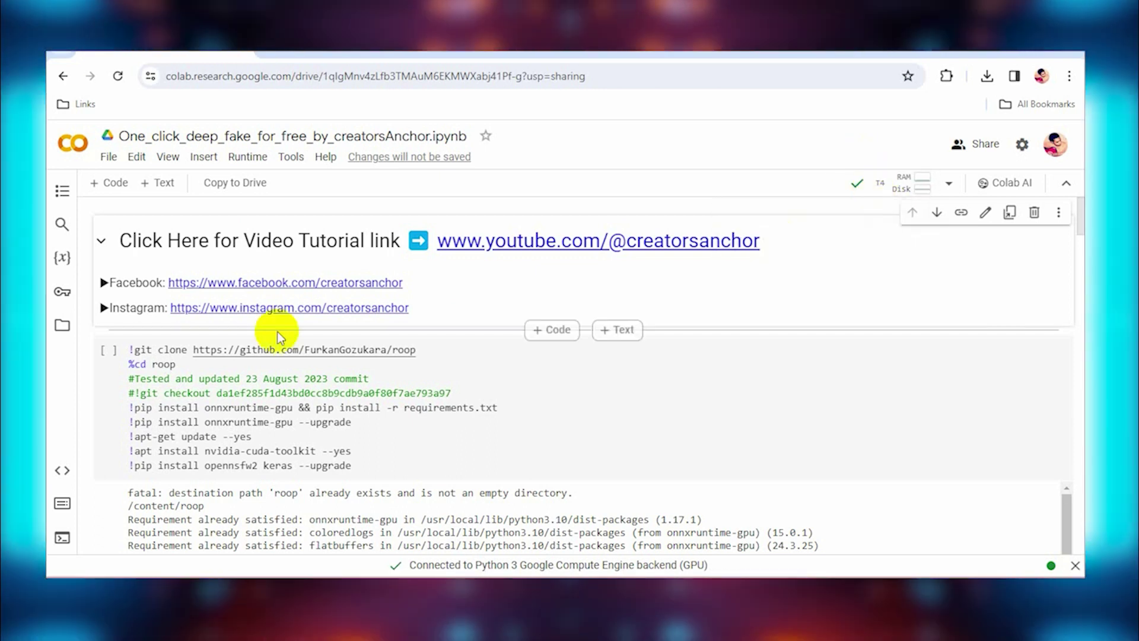
scroll(220, 336, down, 1)
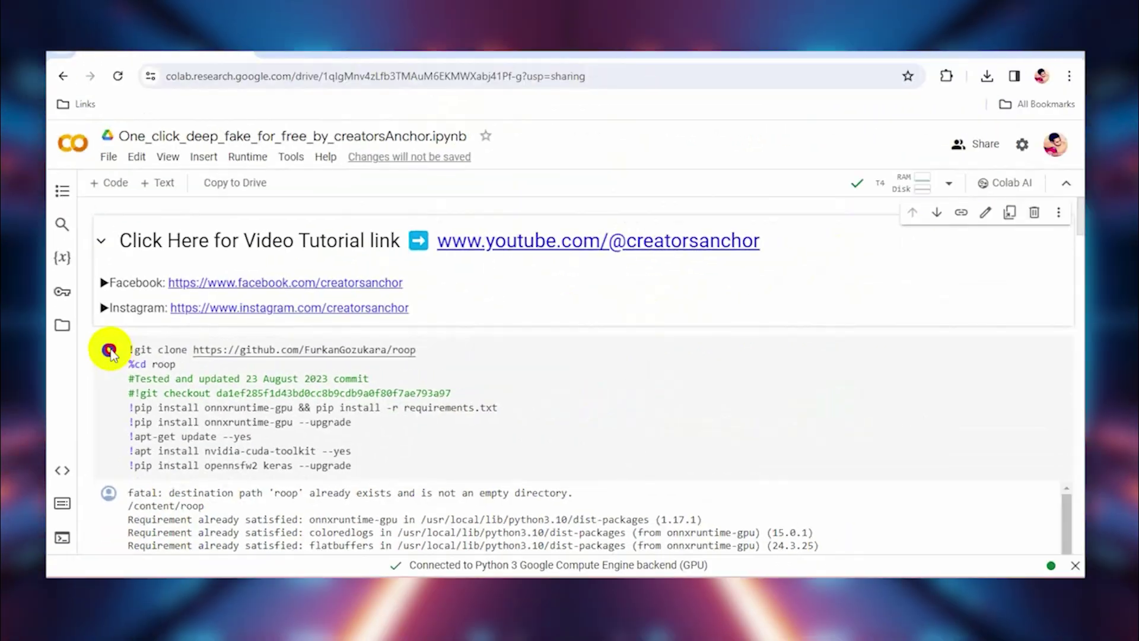
click(142, 315)
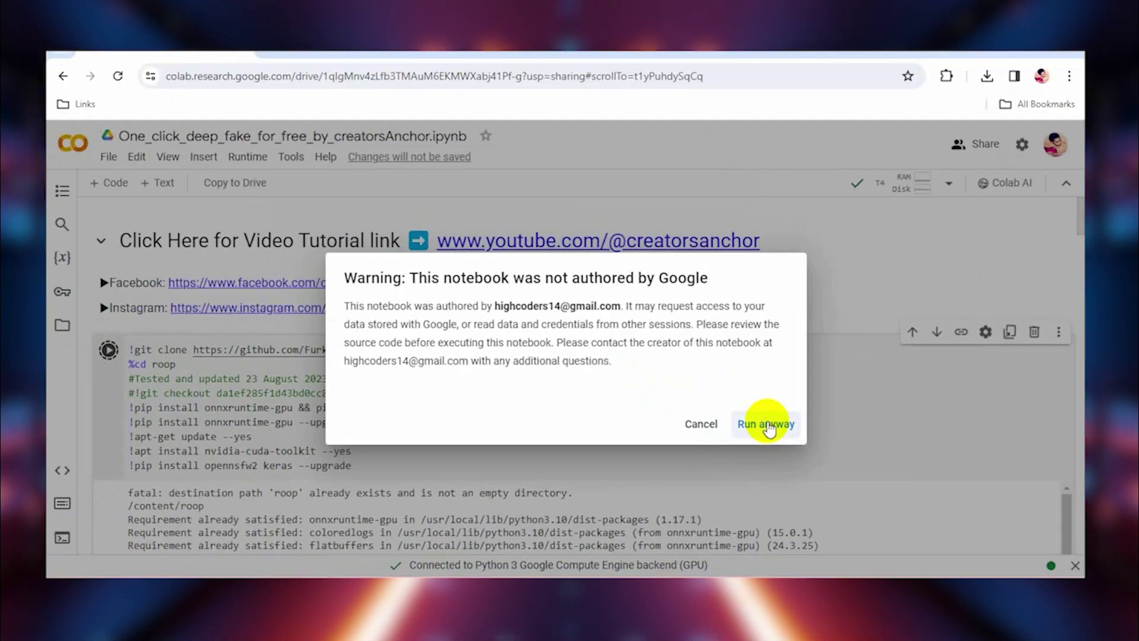
click(763, 424)
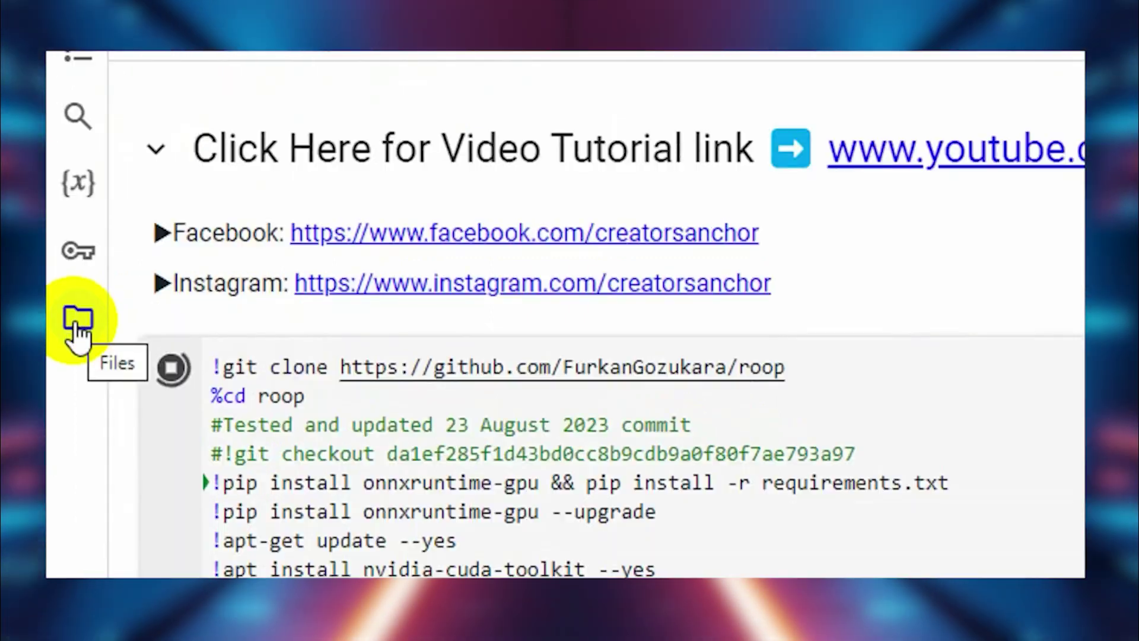
Upload Girl video.mp4 and Alia.jpg to the runtime's files and dismiss the warning.
click(75, 323)
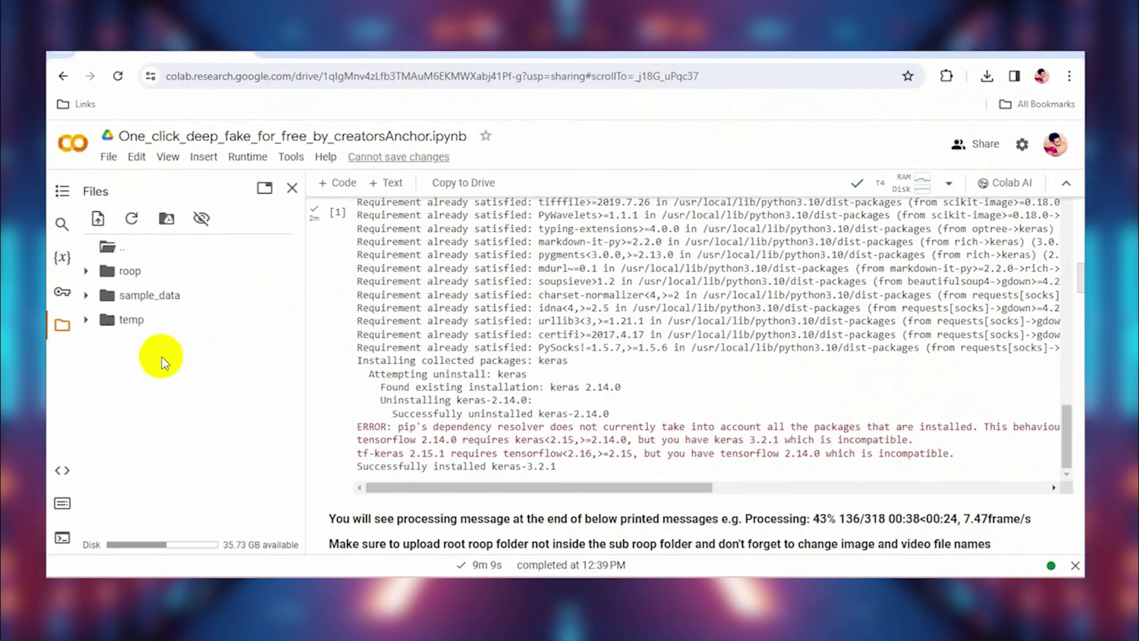
right_click(163, 357)
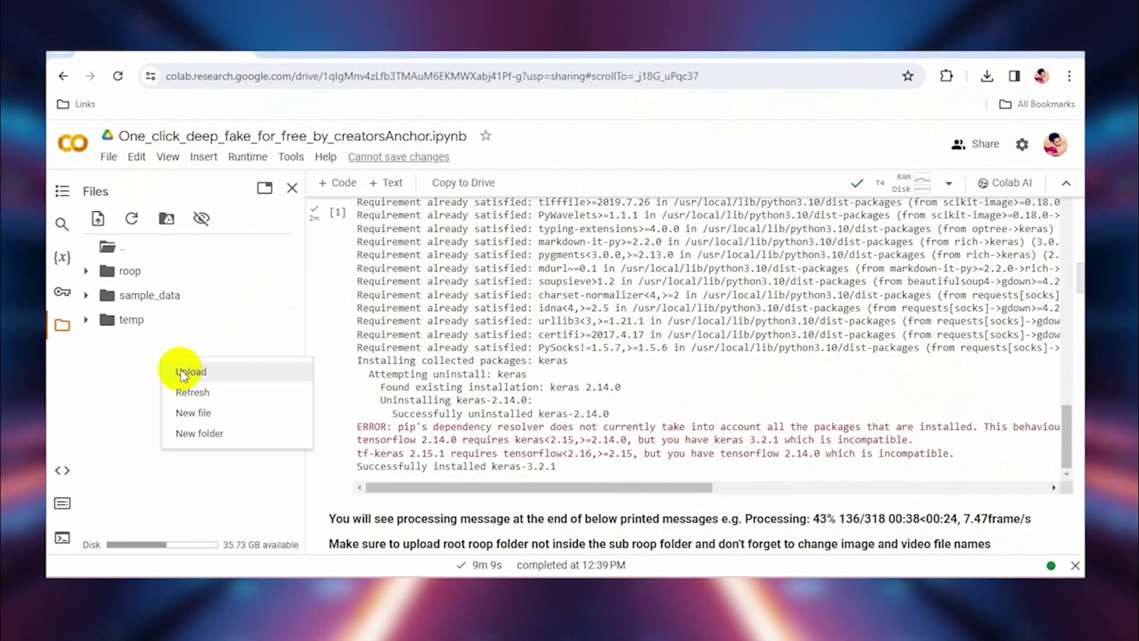
click(182, 372)
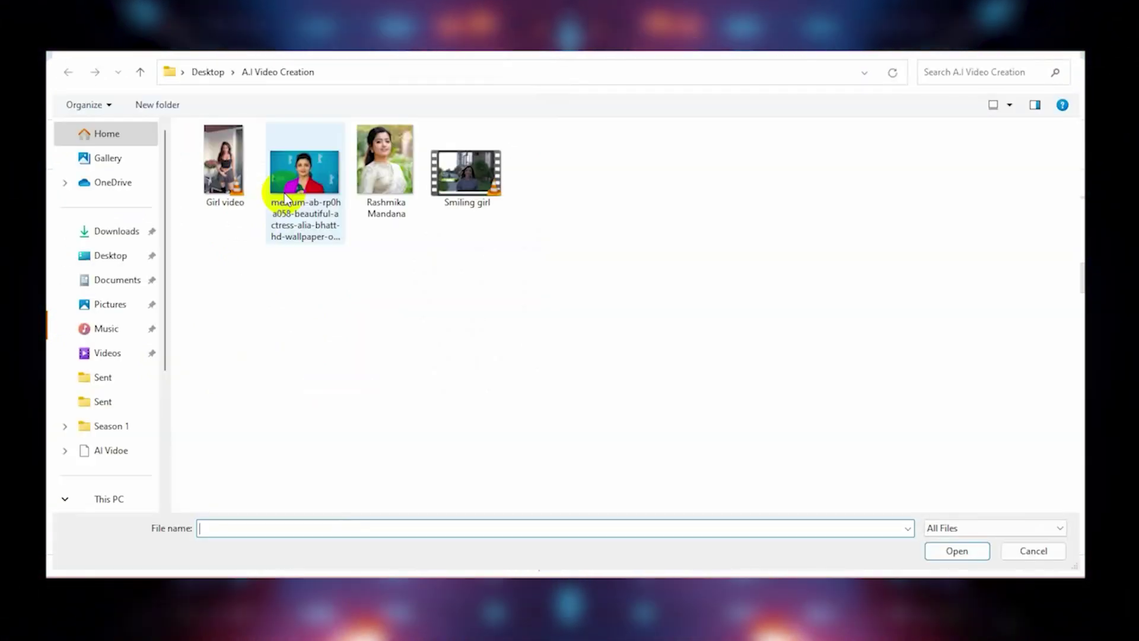
click(237, 191)
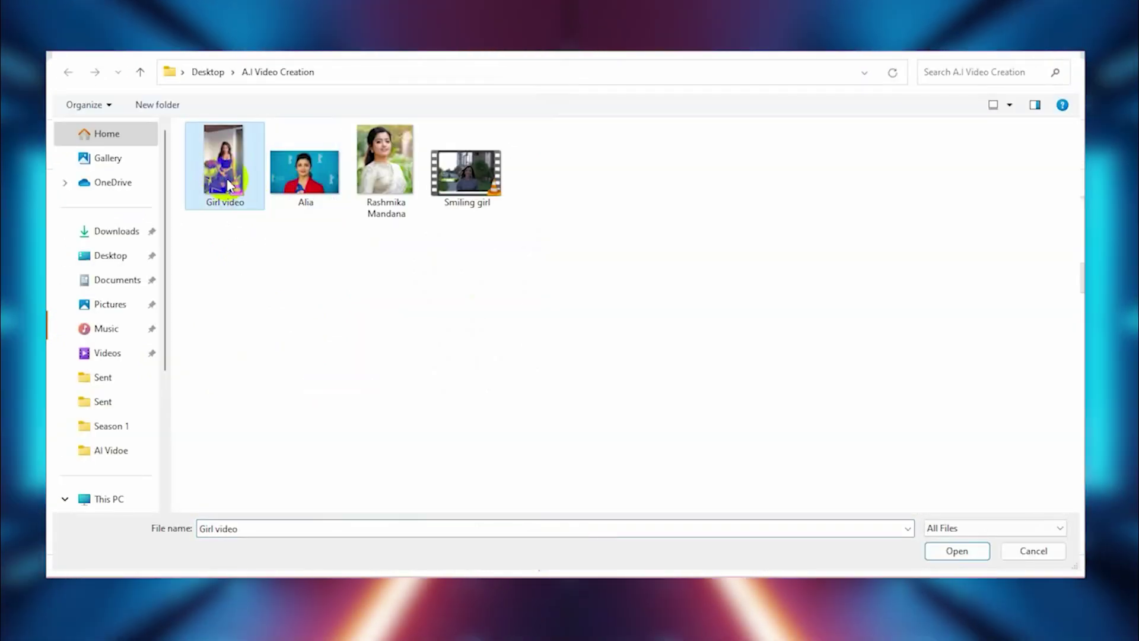
ctrl+click(300, 187)
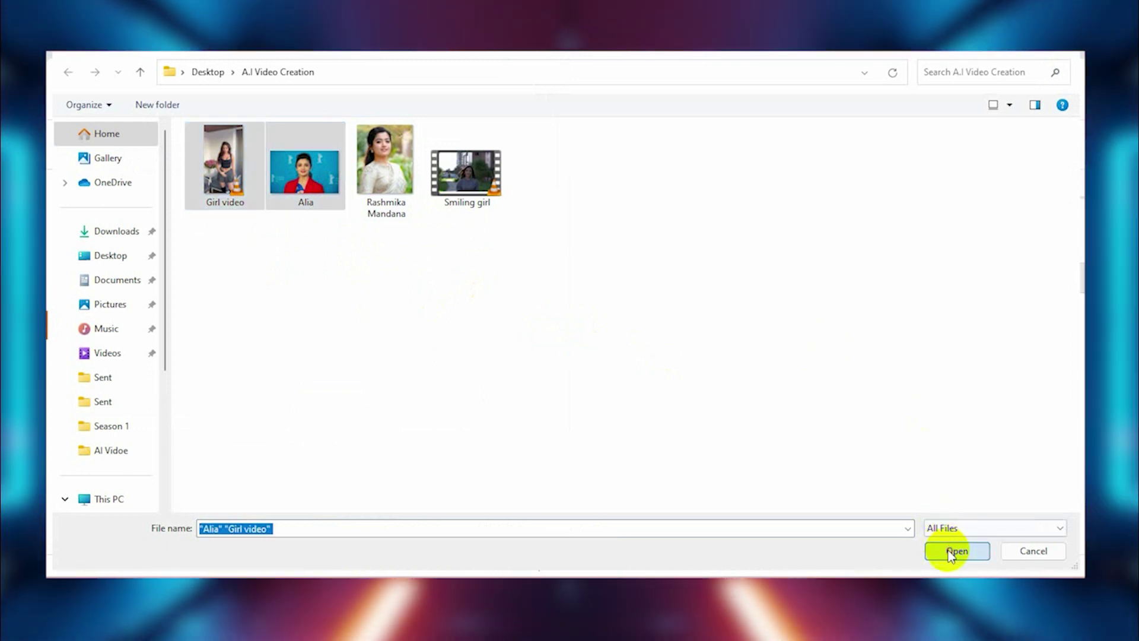
click(955, 550)
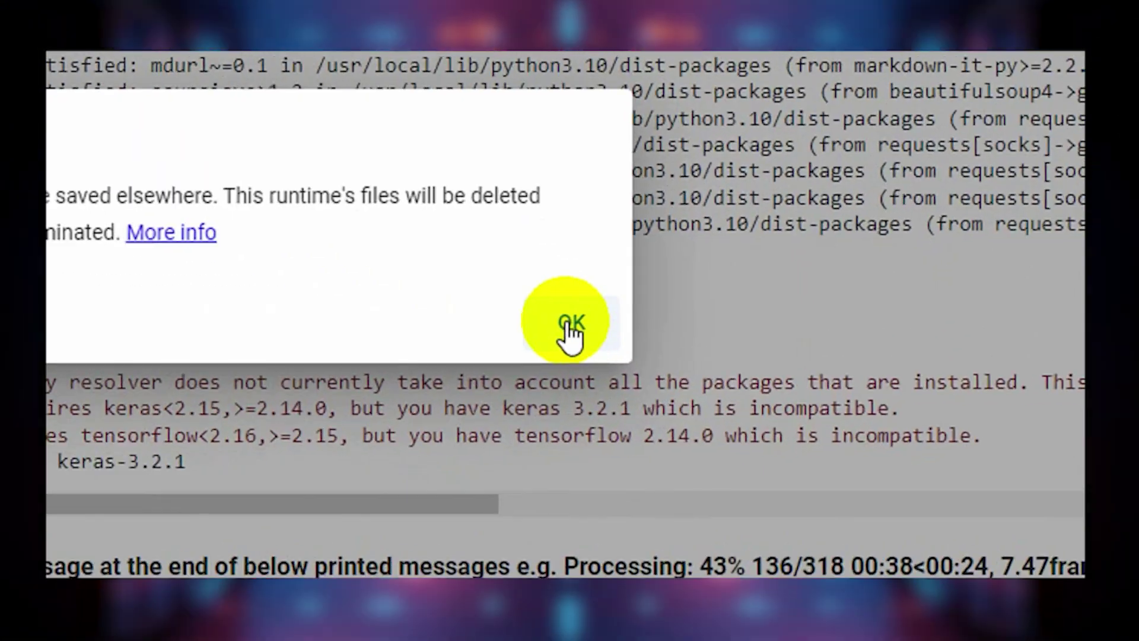
click(749, 398)
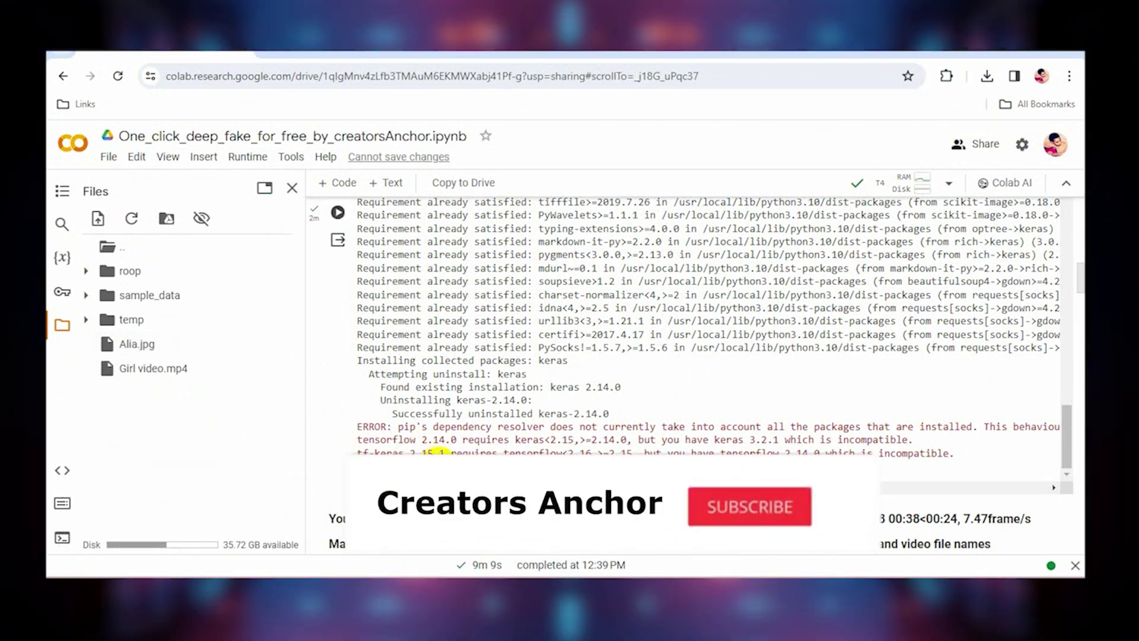
scroll(431, 452, down, 3)
scroll(383, 445, down, 3)
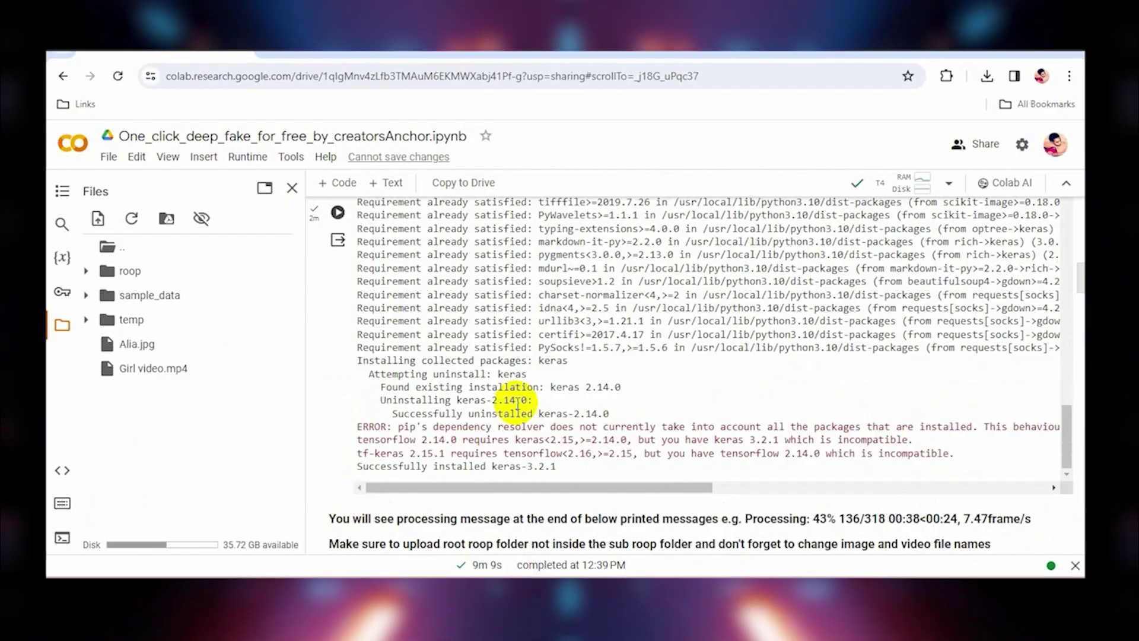
scroll(508, 400, down, 3)
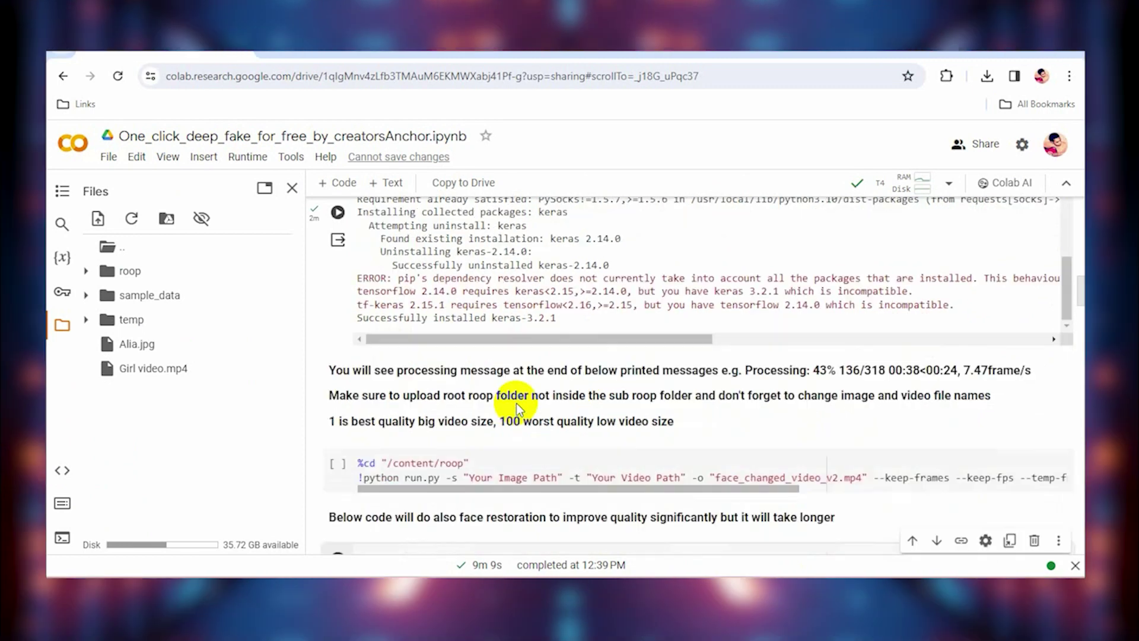
scroll(434, 425, down, 1)
scroll(441, 419, down, 1)
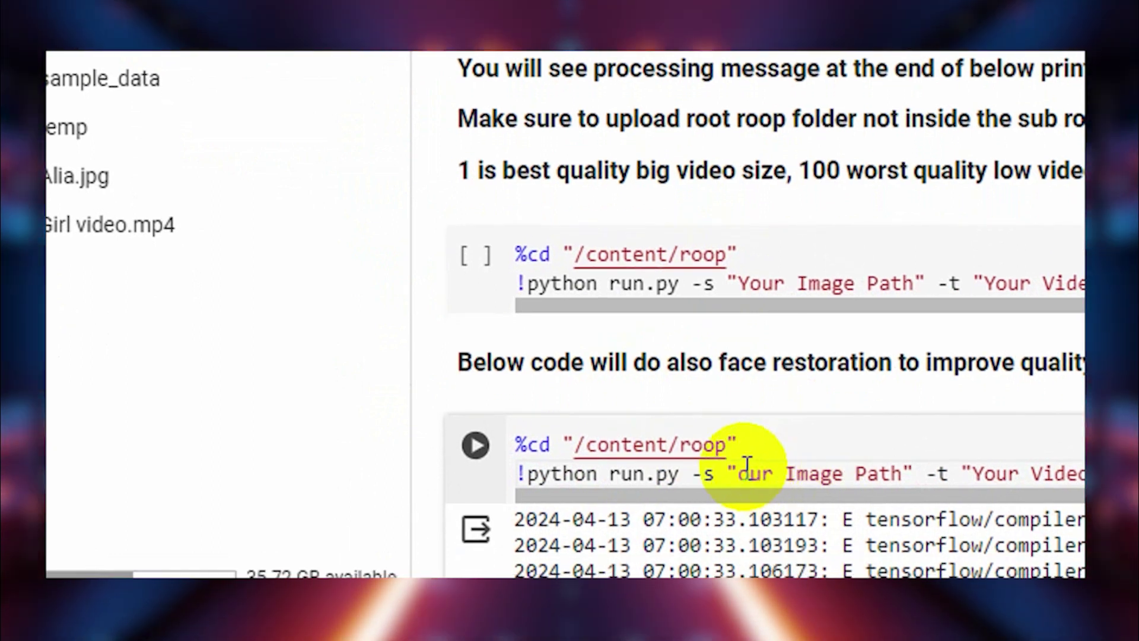
Replace the image path placeholder with the copied /content/Alia.jpg path.
drag(746, 471, 897, 469)
click(663, 470)
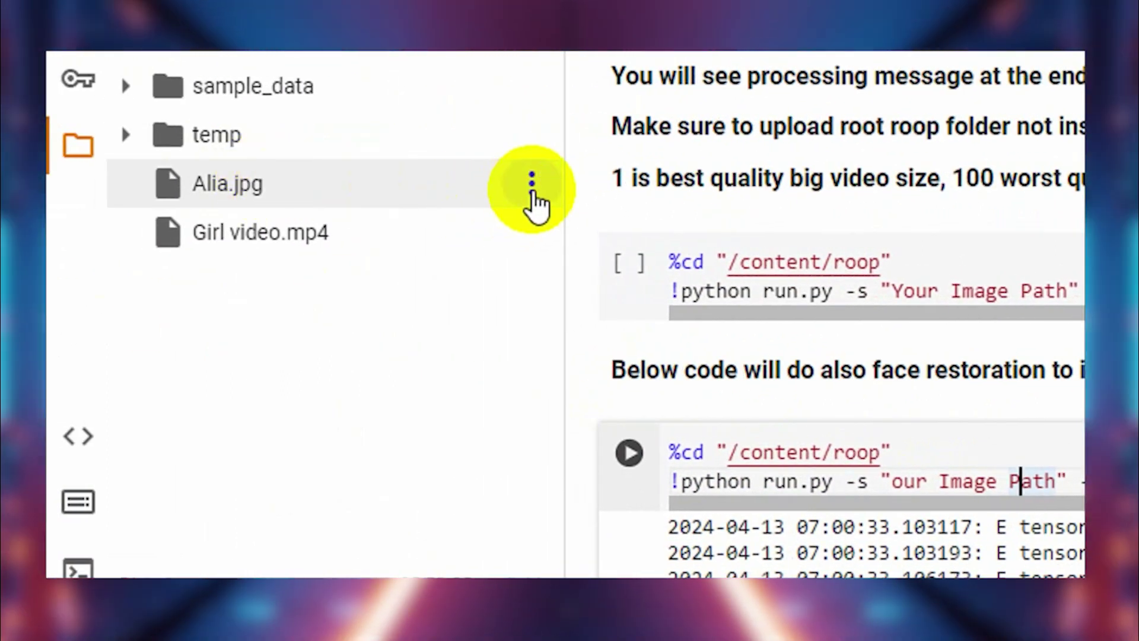
click(531, 184)
click(358, 354)
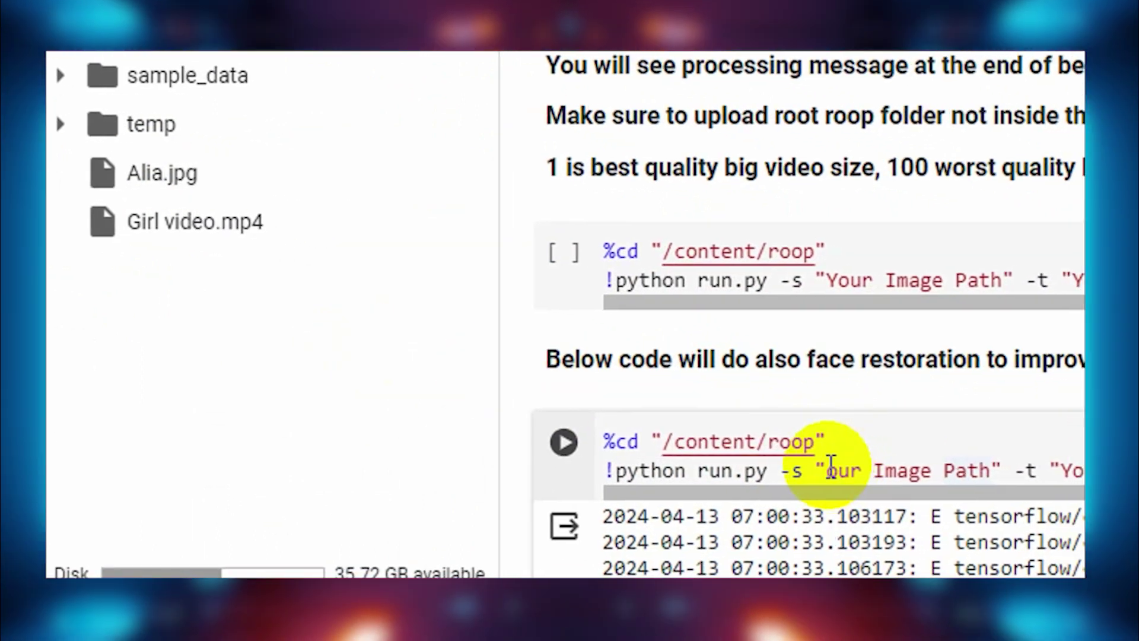
drag(856, 476, 1018, 475)
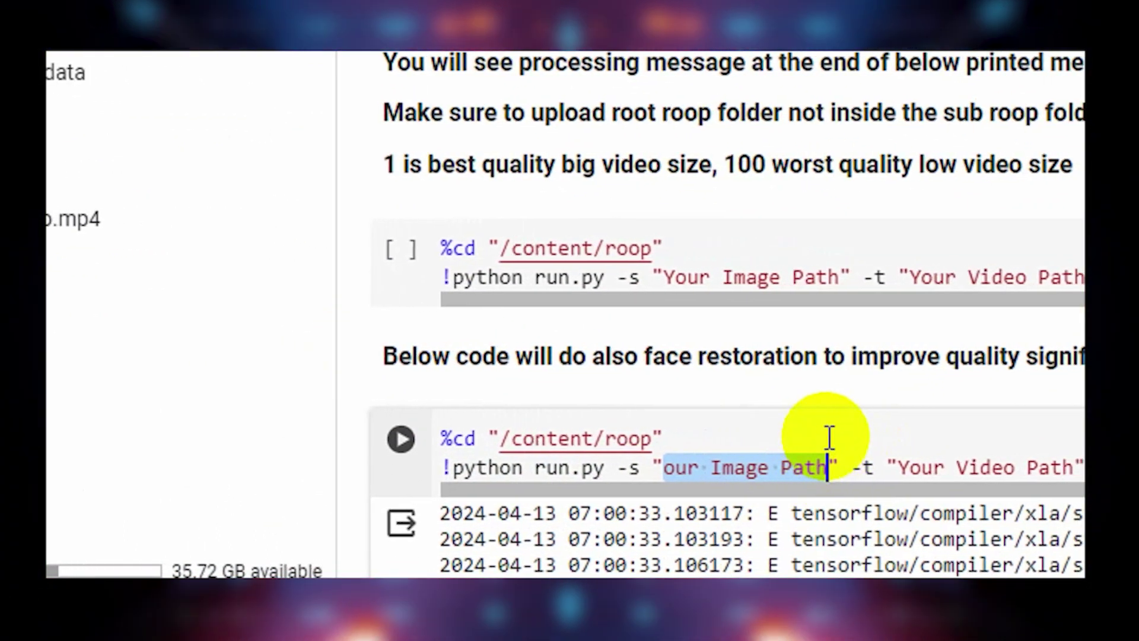
key(ctrl+v)
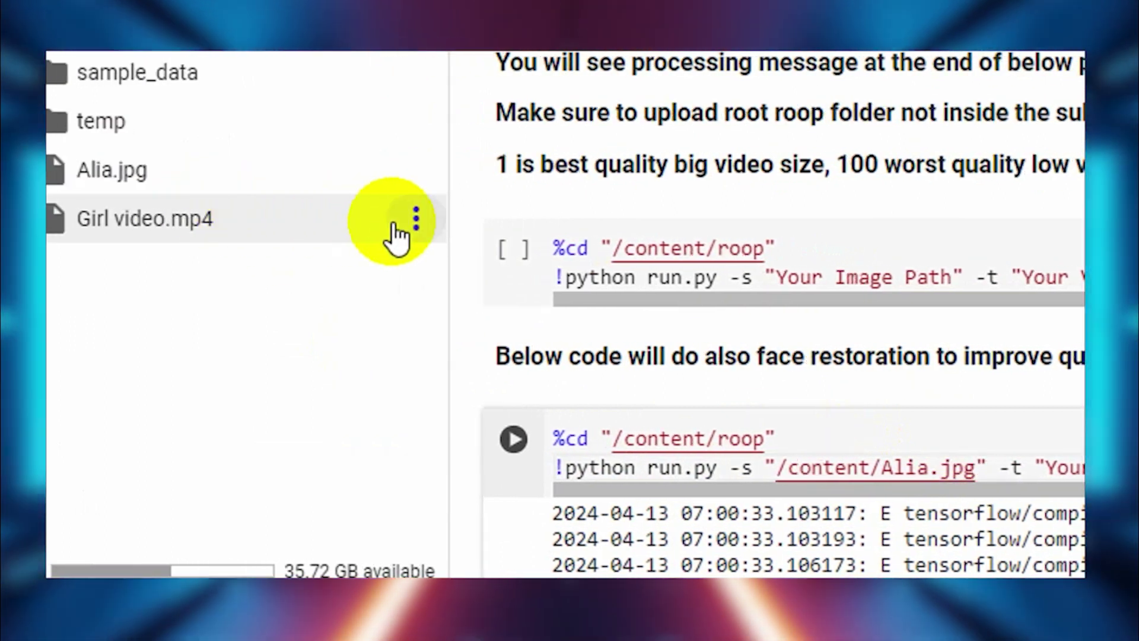
Set the video path to /content/Girl video.mp4 and run the face-restoration cell.
click(412, 220)
click(303, 386)
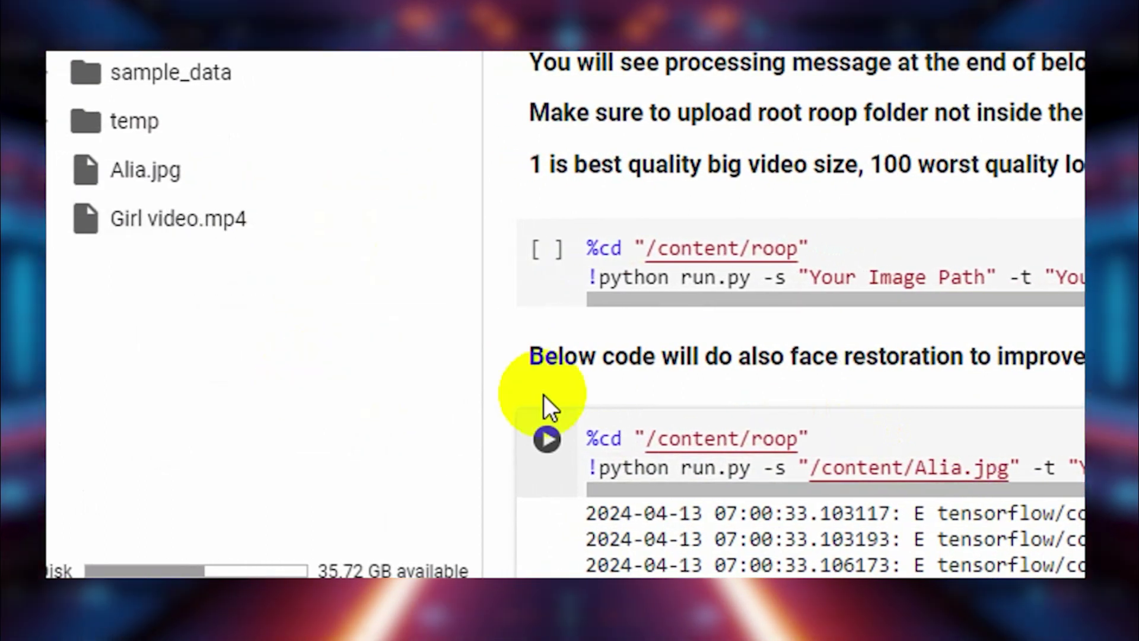
drag(864, 459, 829, 460)
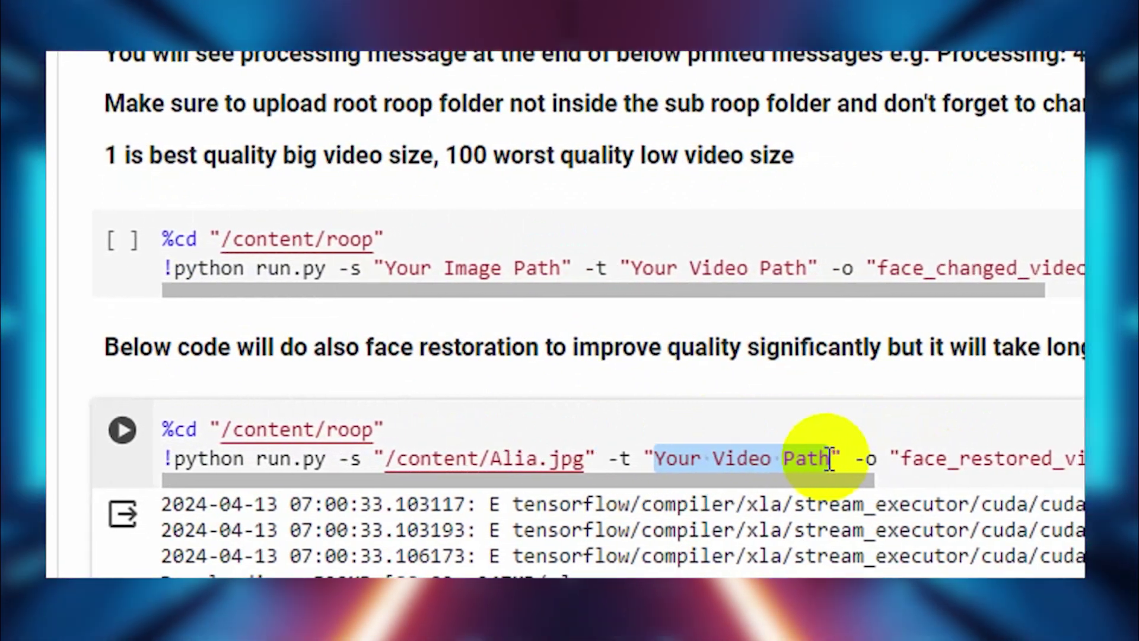
key(ctrl+v)
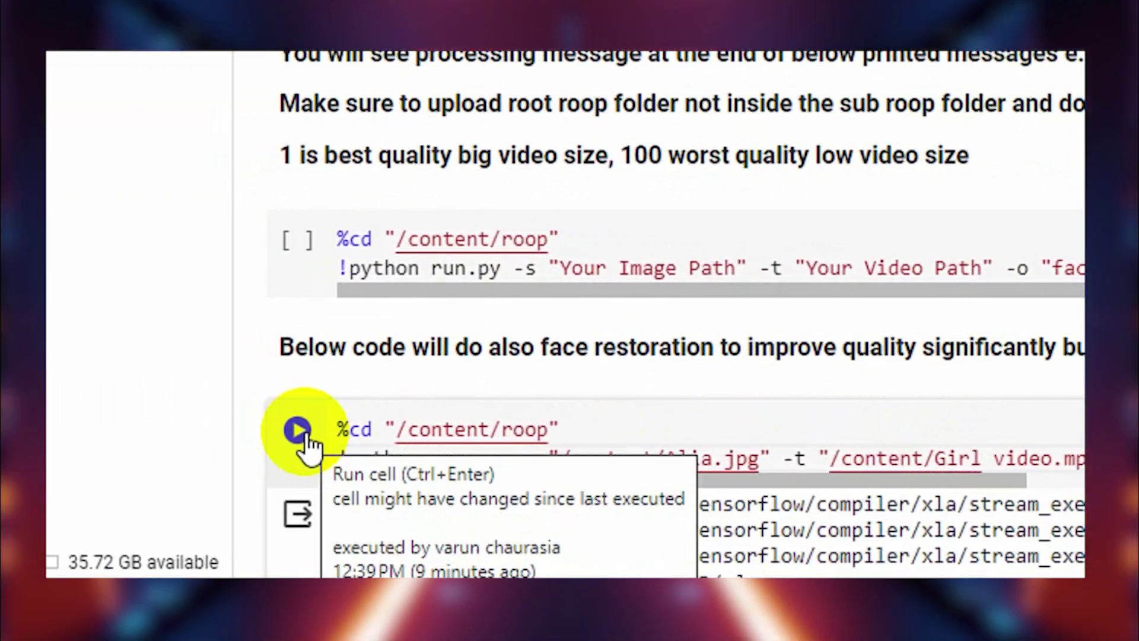
click(303, 432)
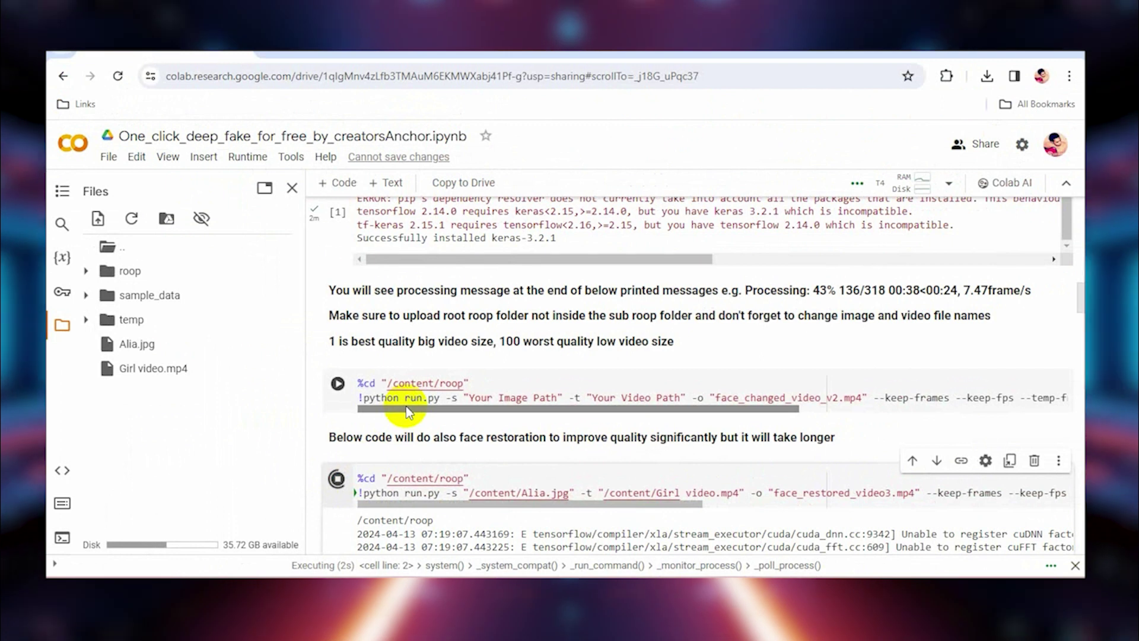
scroll(408, 418, down, 1)
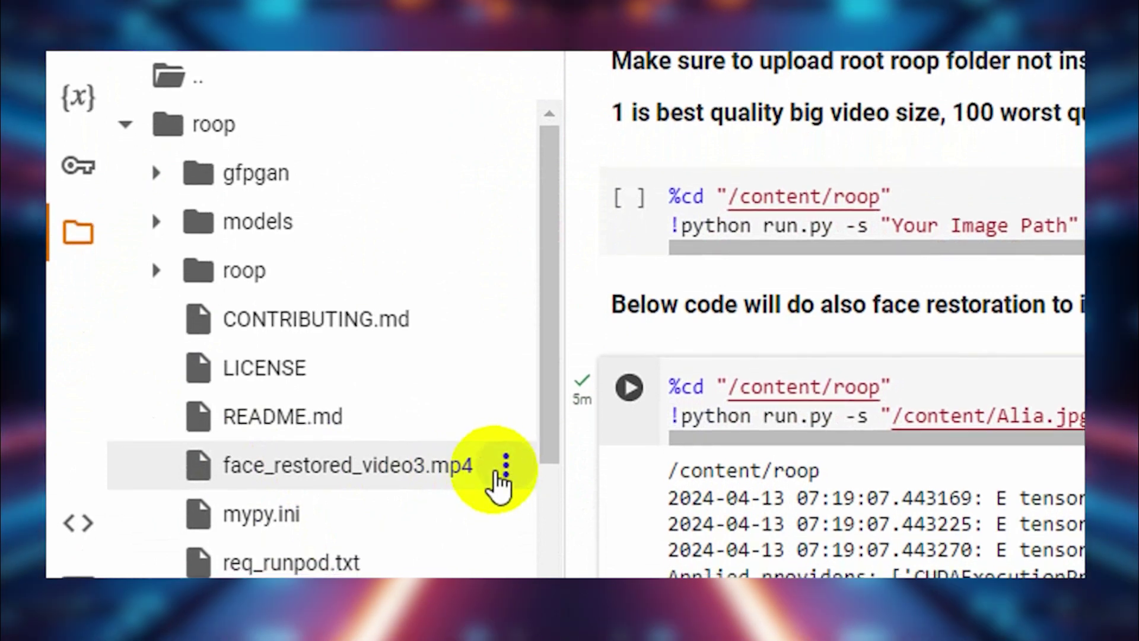
Download face_restored_video3.mp4 (83.2 MB) and open it from the downloads panel.
click(506, 481)
click(514, 471)
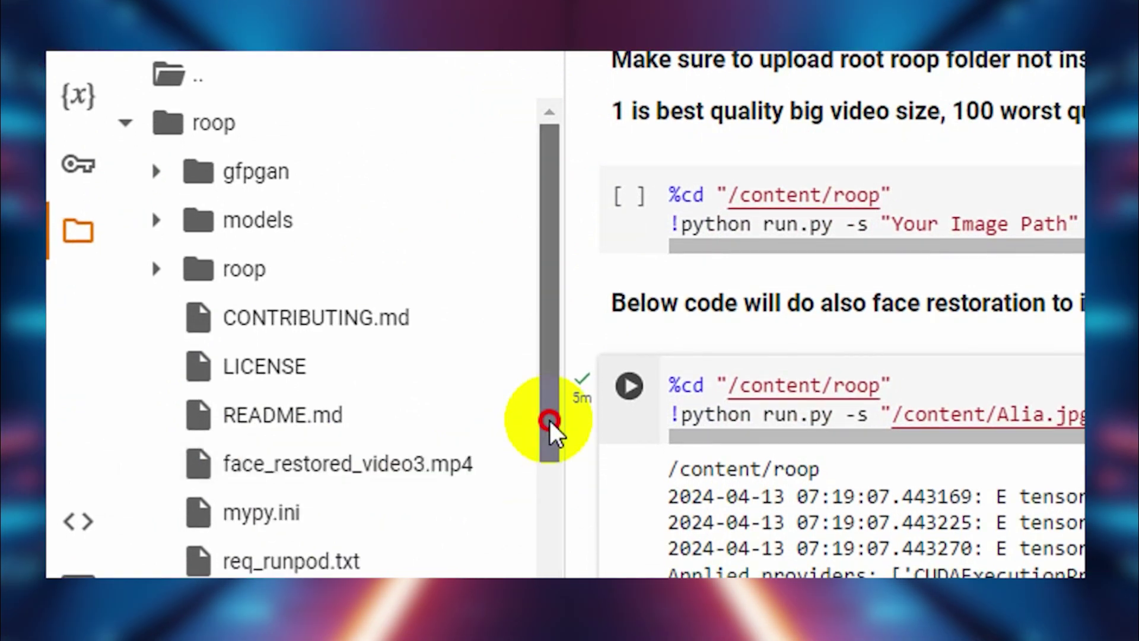
click(517, 471)
click(449, 474)
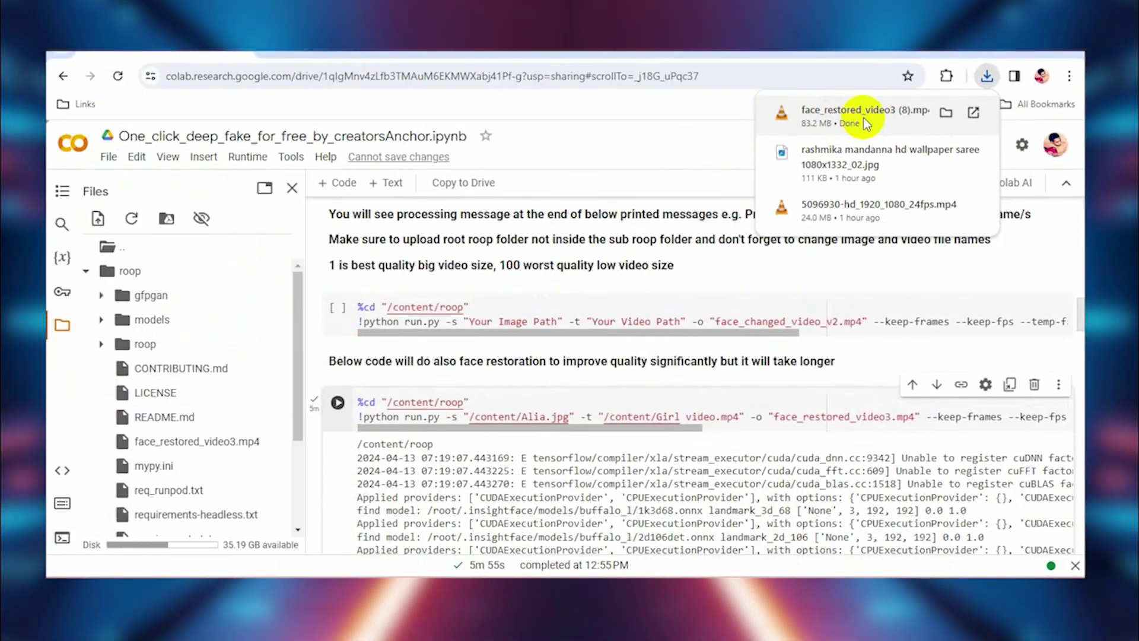
click(845, 118)
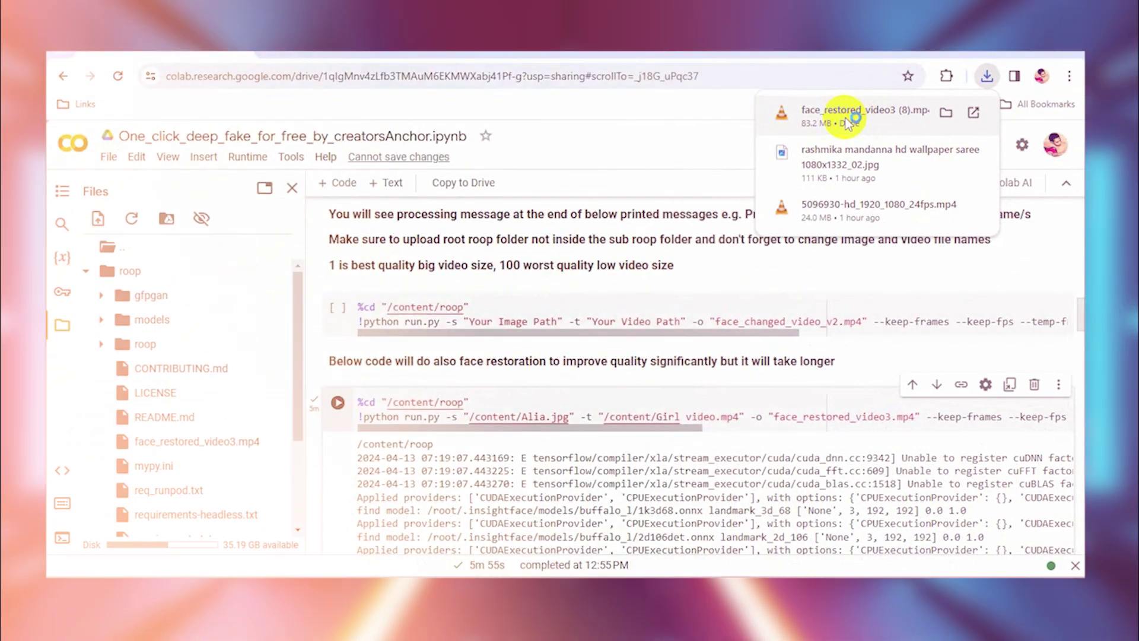